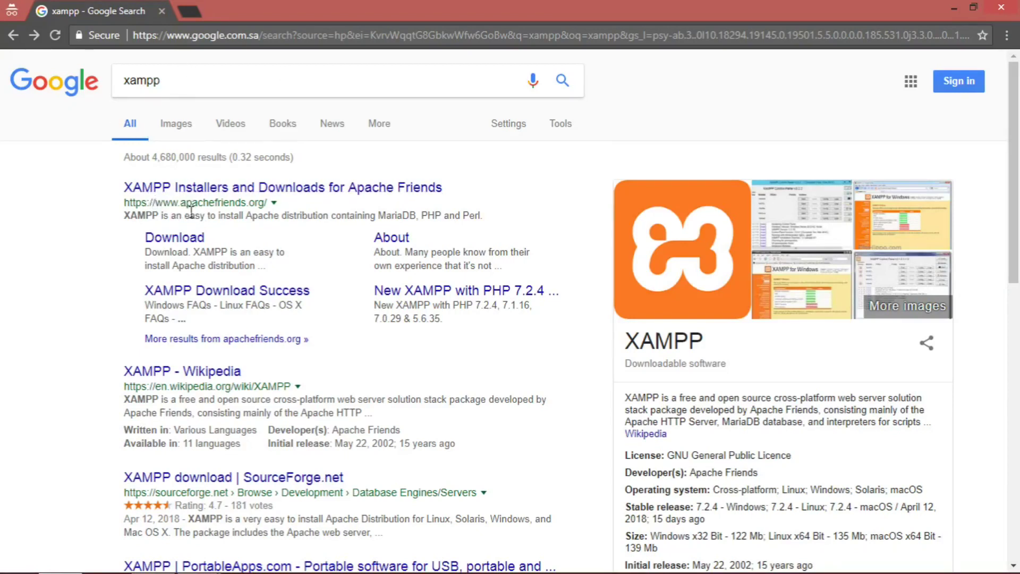
# Open the 'XAMPP Installers and Downloads for Apache Friends' search result
pyautogui.click(253, 189)
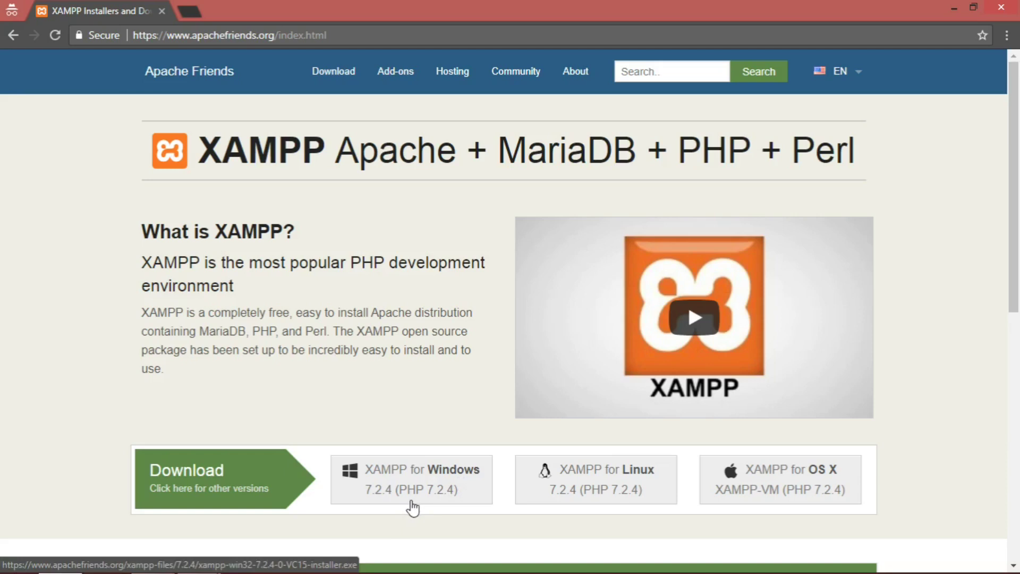
# Start downloading the XAMPP for Windows 7.2.4 installer and return to the first browser tab
pyautogui.click(373, 489)
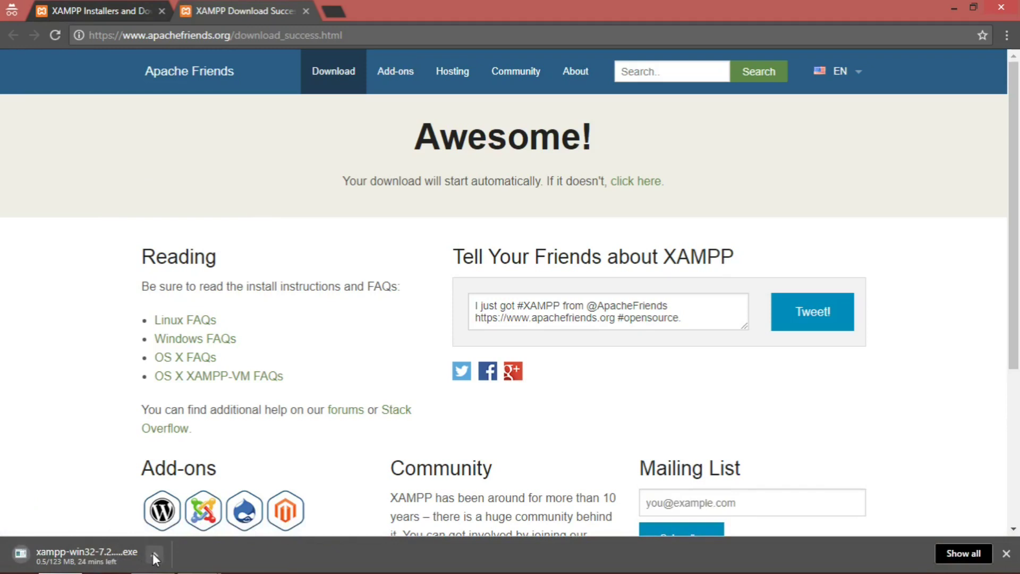
pyautogui.click(108, 10)
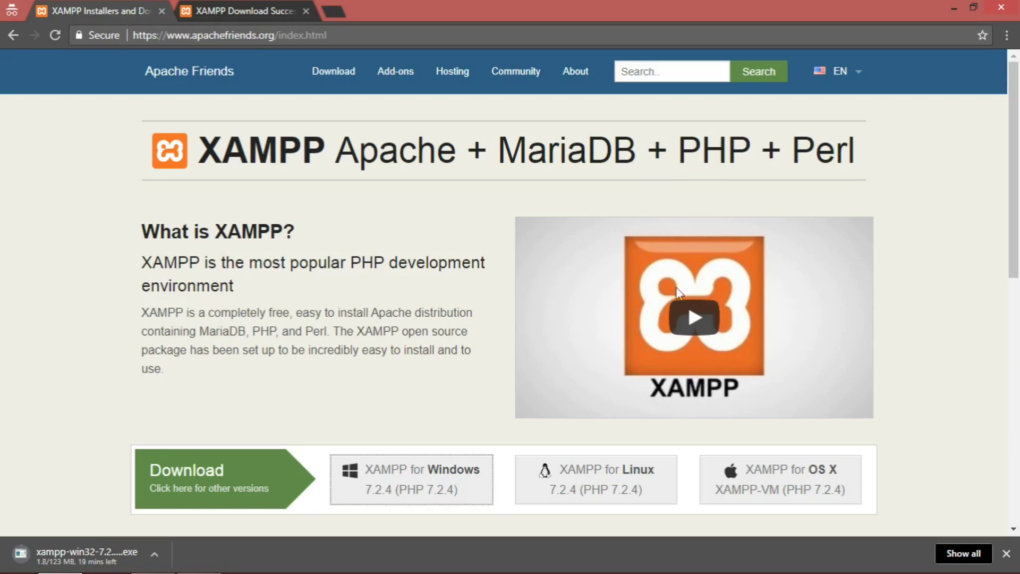
pyautogui.click(154, 553)
# Cancel the xampp-win32 download and close the duplicate XAMPP Control Panel window
pyautogui.click(178, 531)
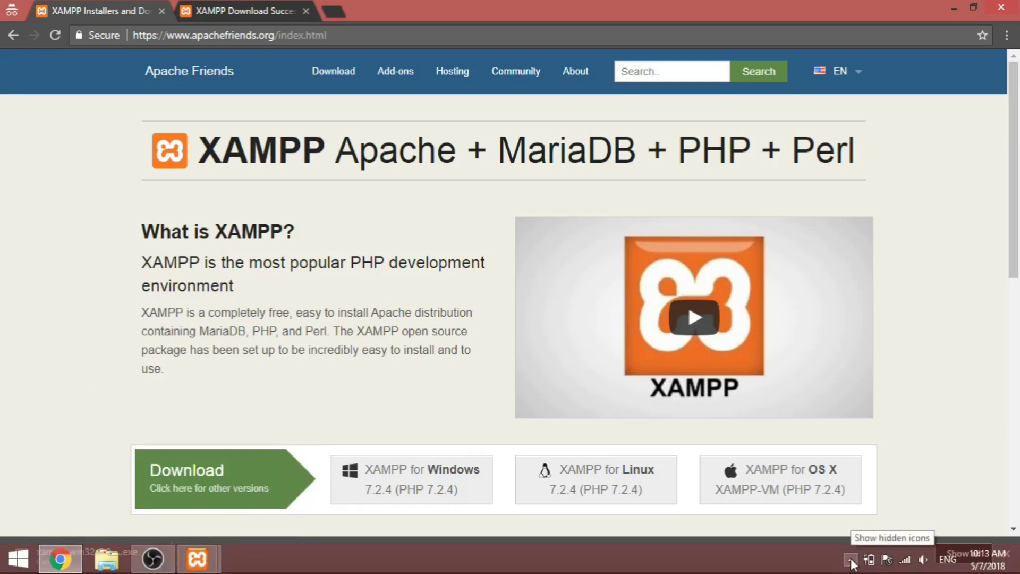
pyautogui.click(852, 562)
pyautogui.click(851, 562)
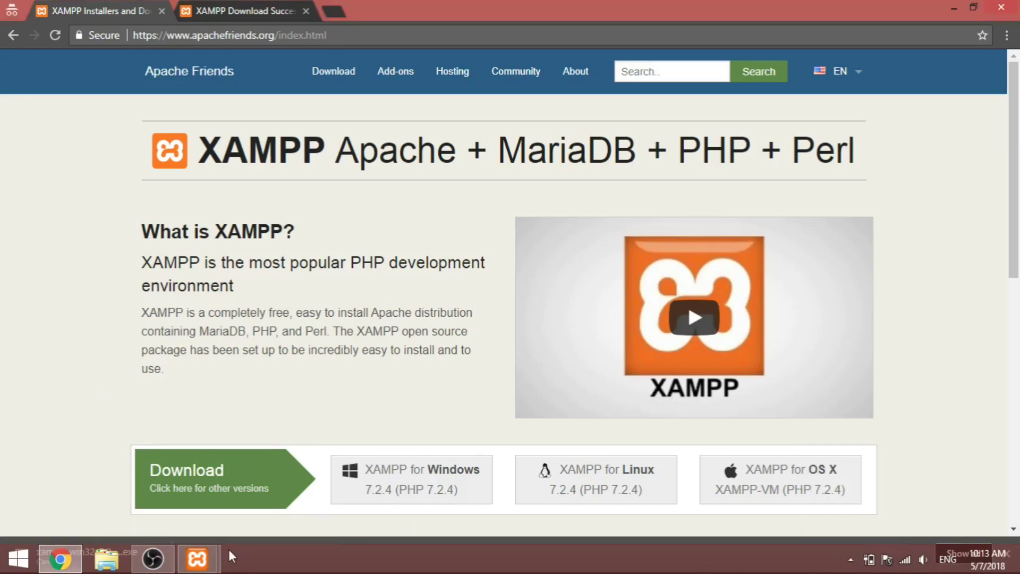
pyautogui.moveTo(197, 558)
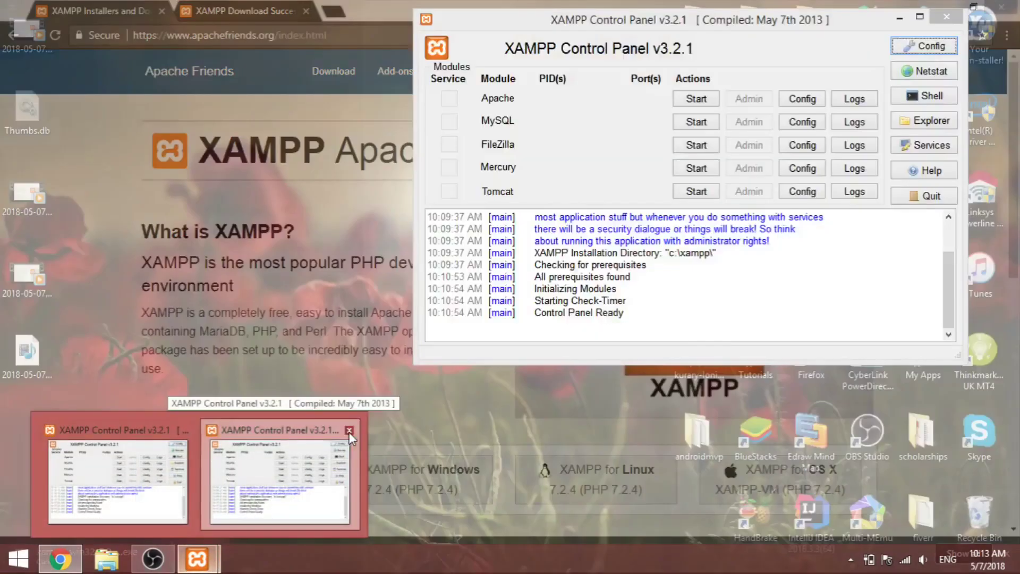
pyautogui.click(350, 432)
pyautogui.click(169, 472)
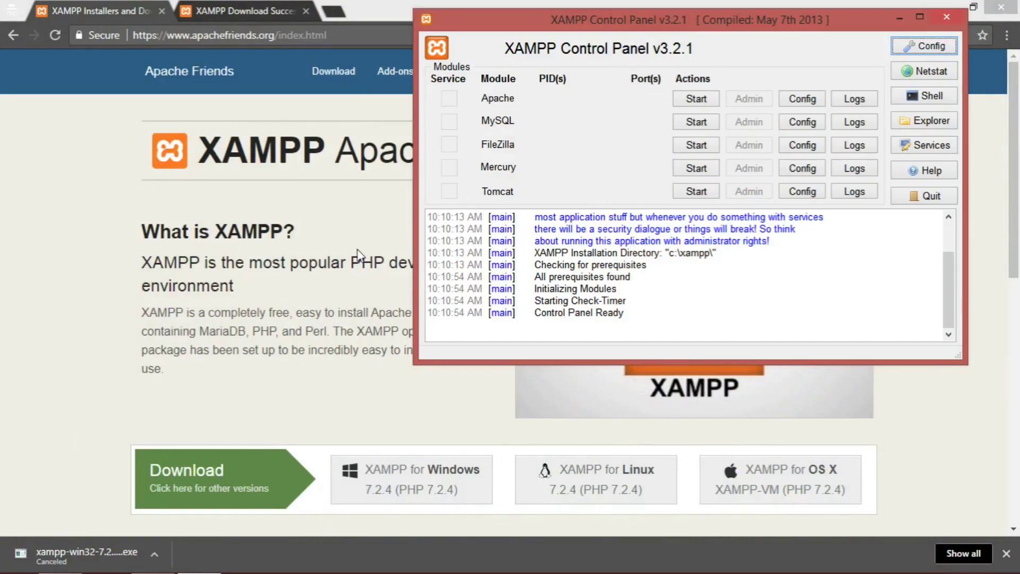
pyautogui.press('super+s')
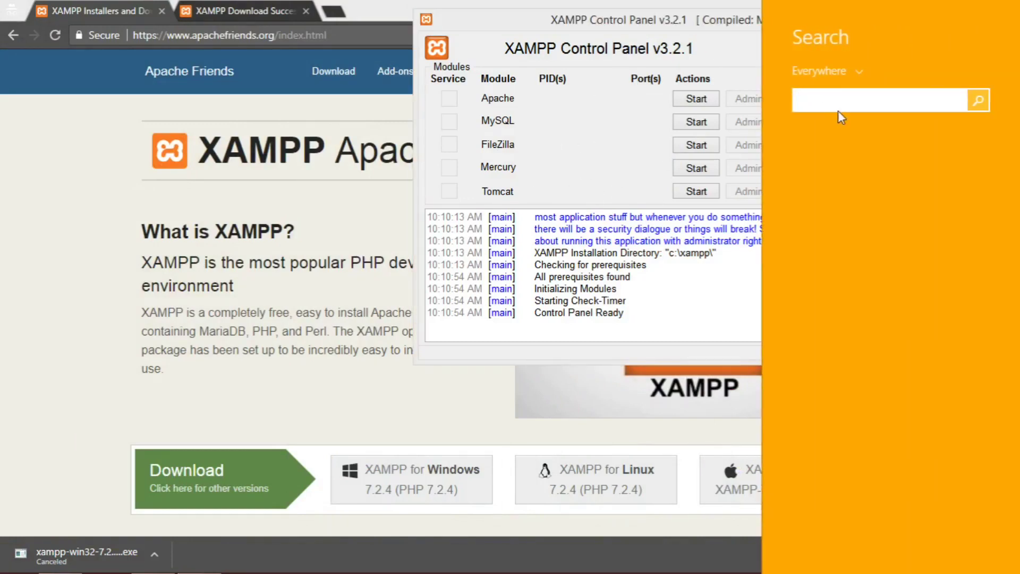
pyautogui.write('xampp')
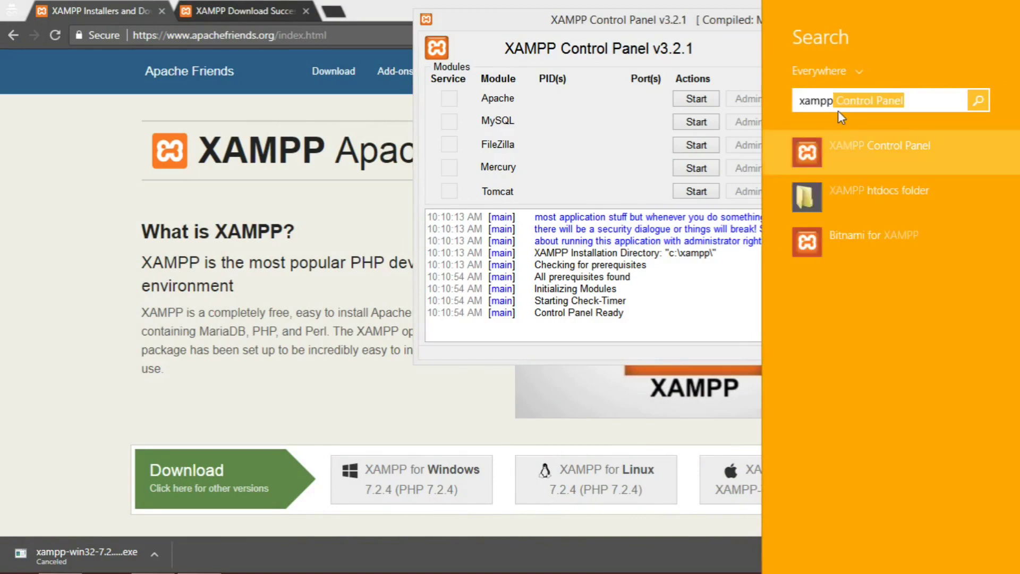
pyautogui.click(890, 162)
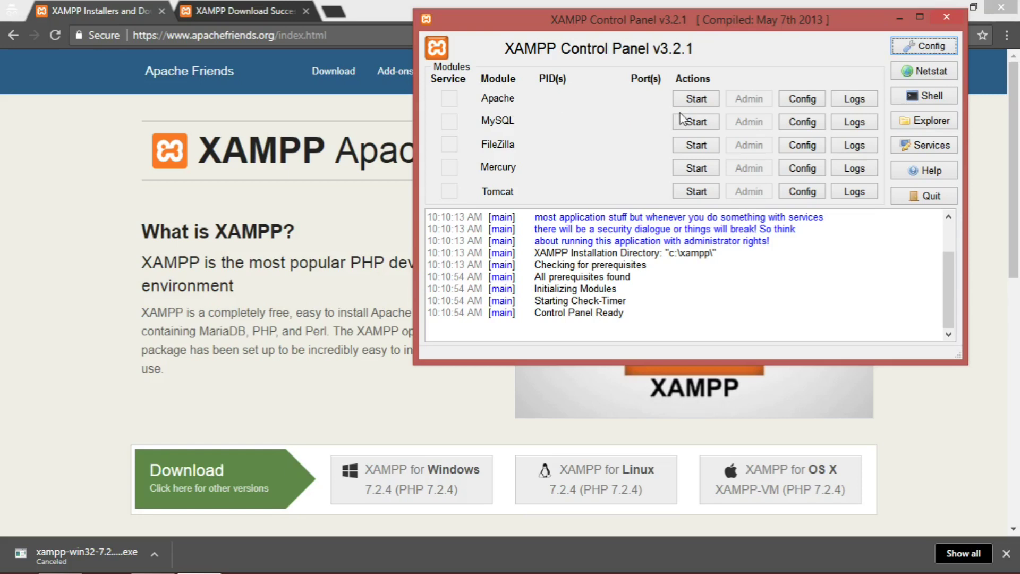
pyautogui.click(697, 99)
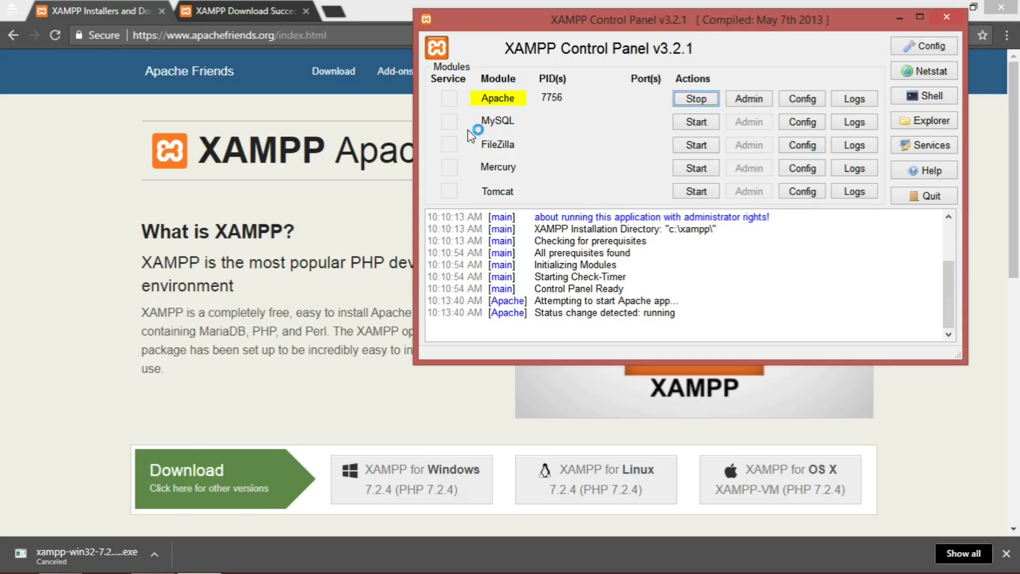
# Start the MySQL module while Apache keeps running under PID 7756
pyautogui.click(695, 122)
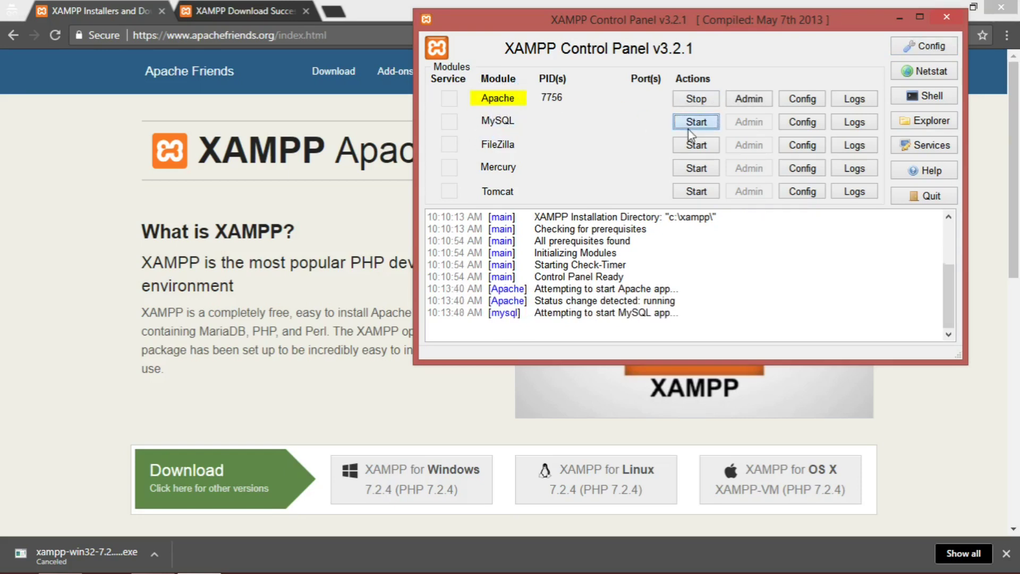